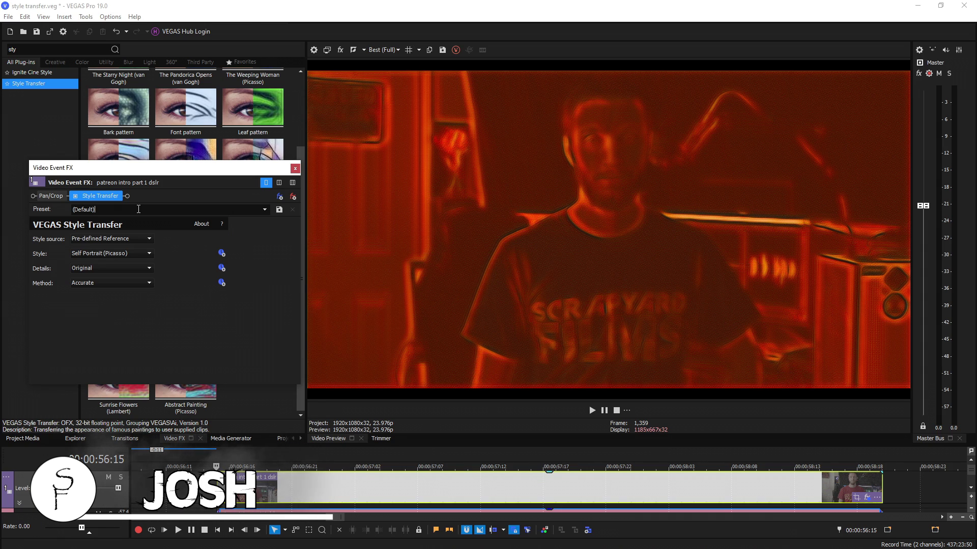
Preview each preset style from Self Portrait through Rain Princess, settling on Udnie (Picabia)
key("Down")
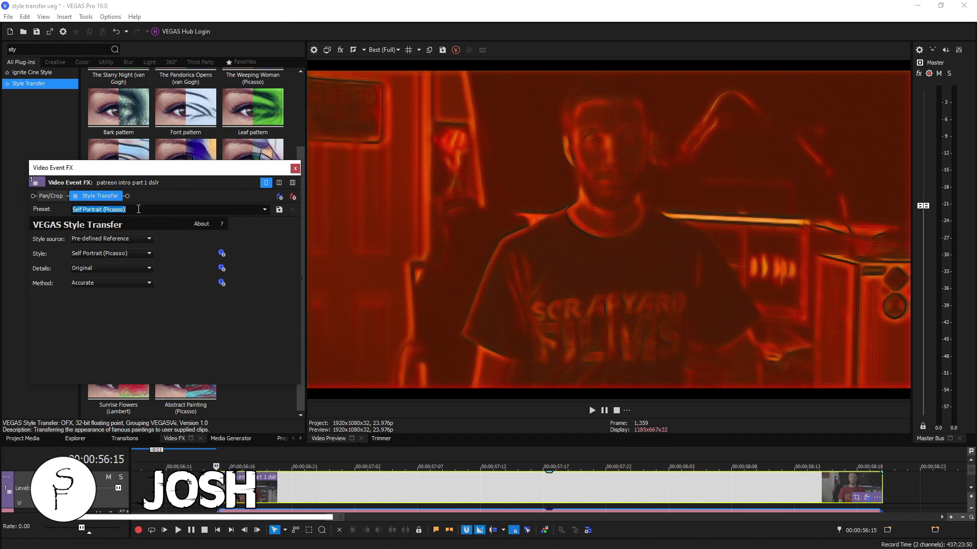
key("Down")
key("Down")
key("Down")
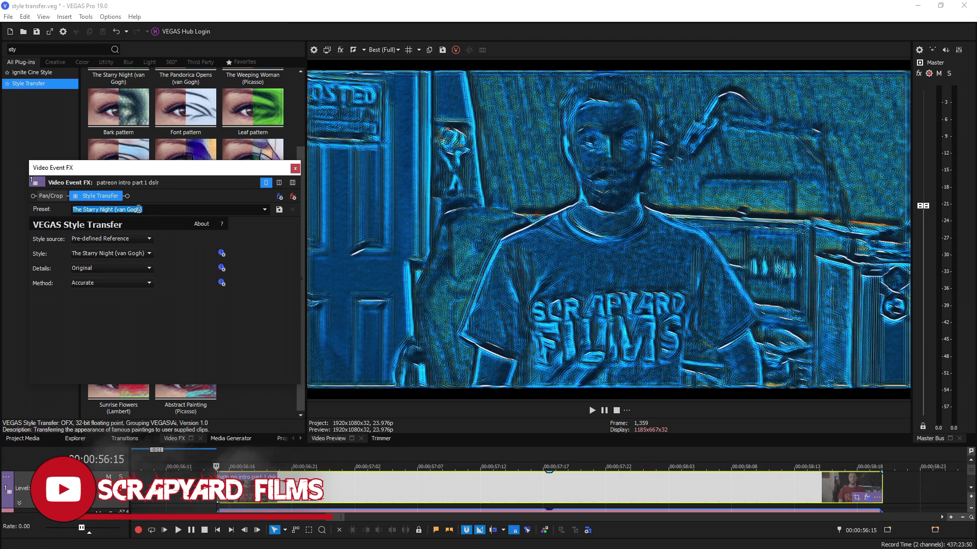
key("Down")
key("Down")
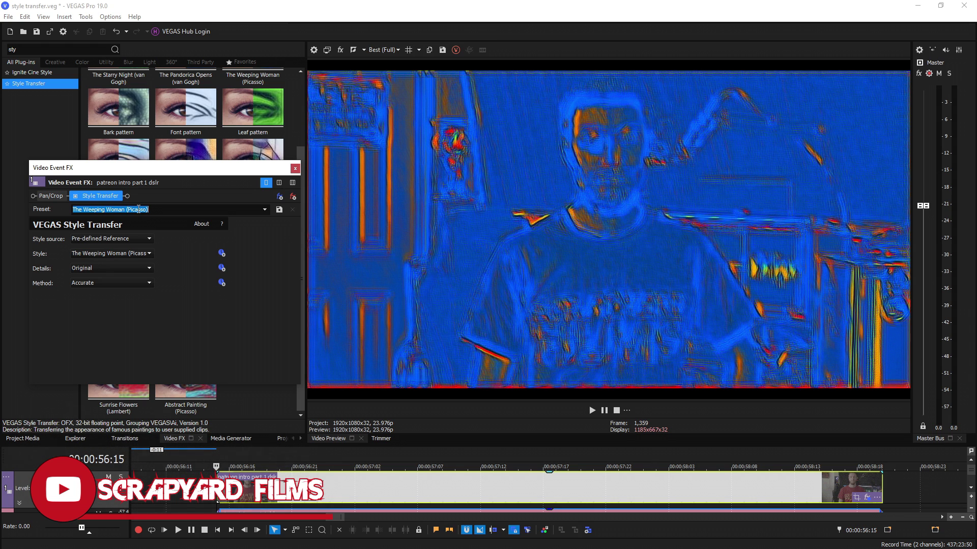
key("Down")
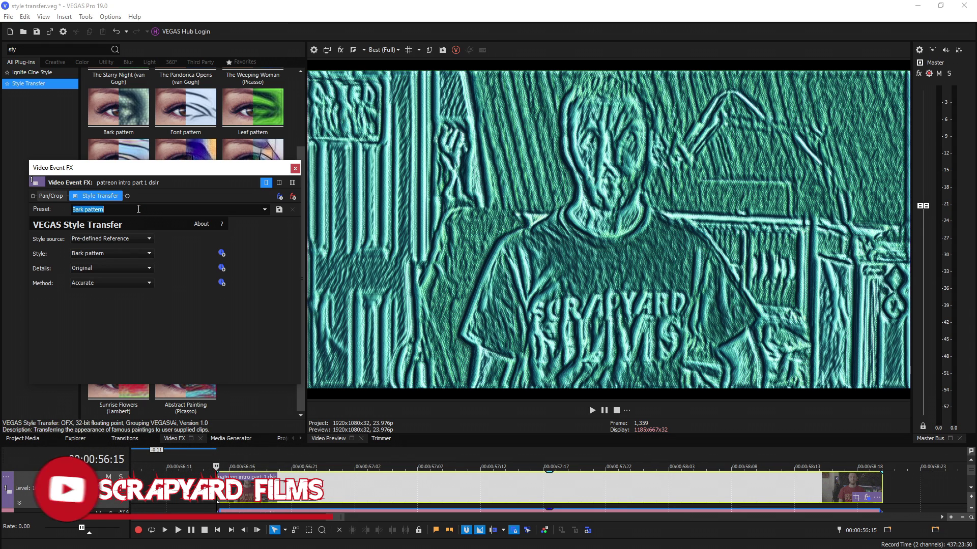
key("Down")
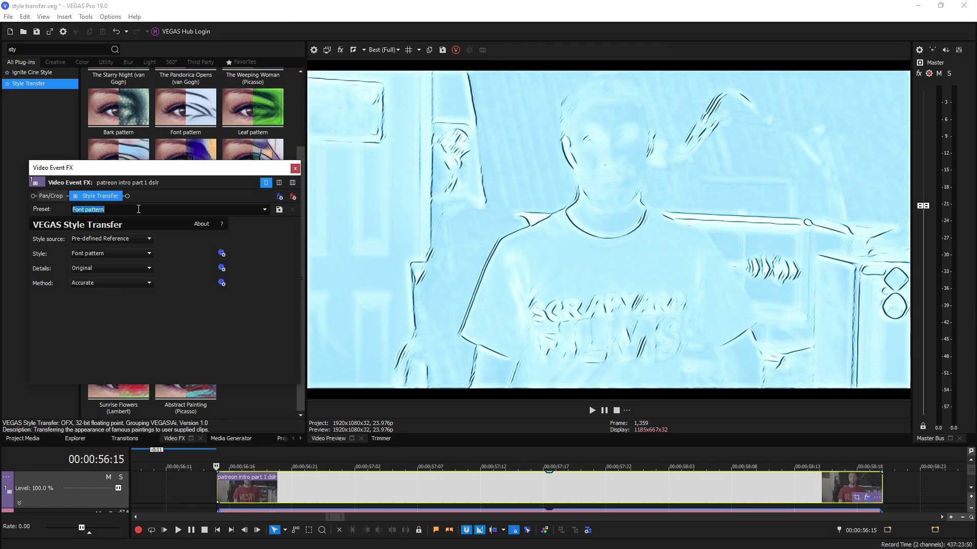
key("Down")
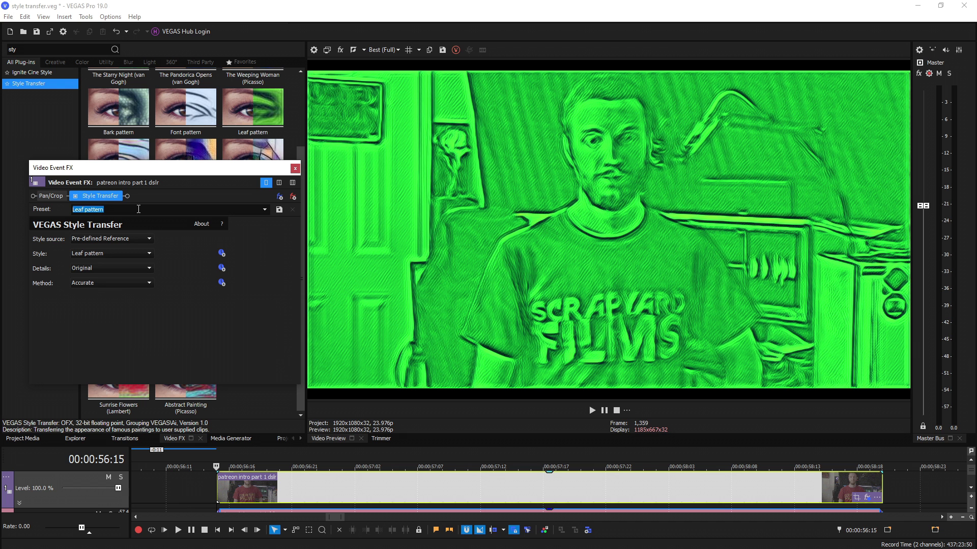
key("Down")
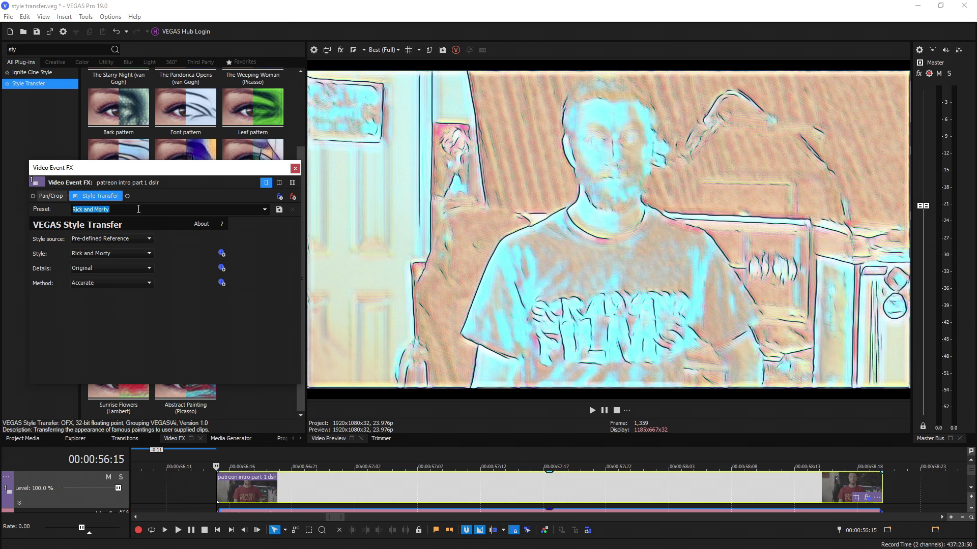
key("Down")
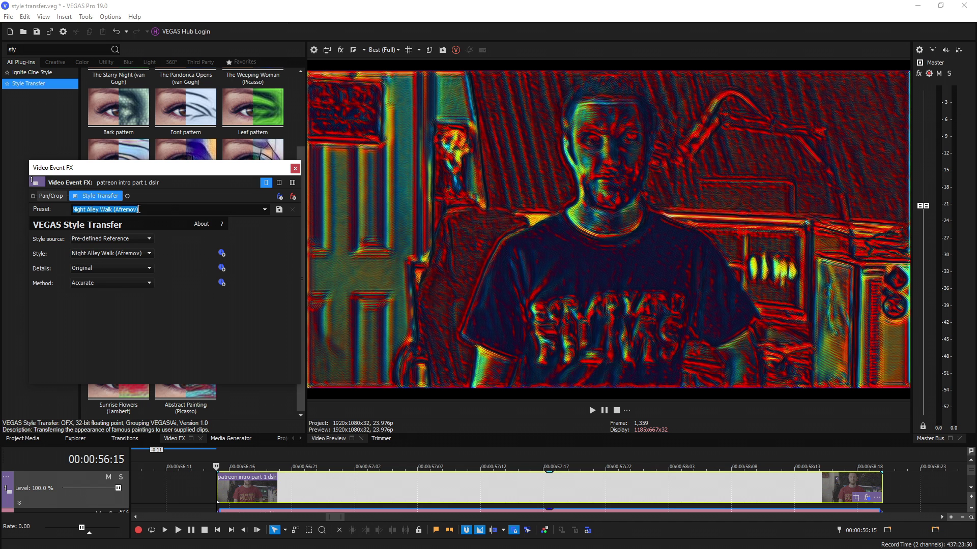
key("Down")
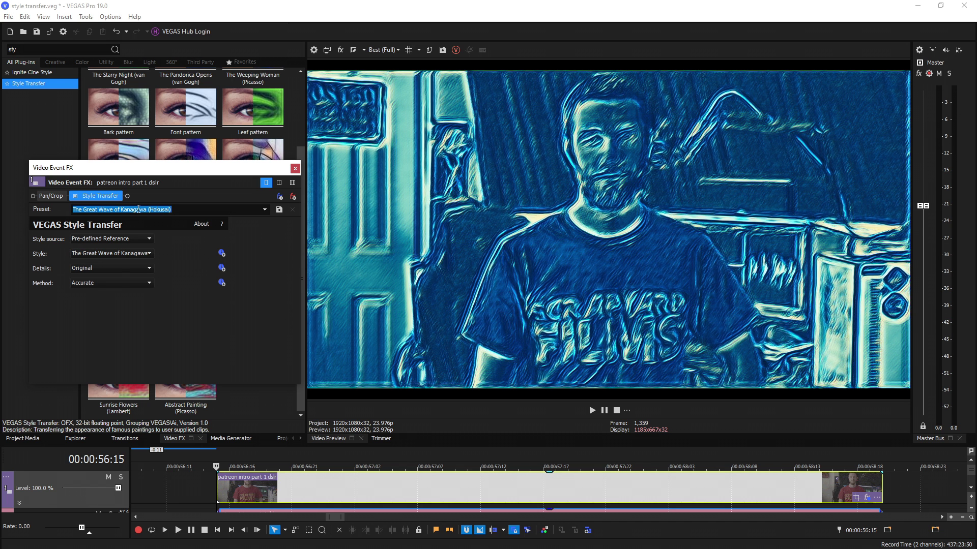
key("Down")
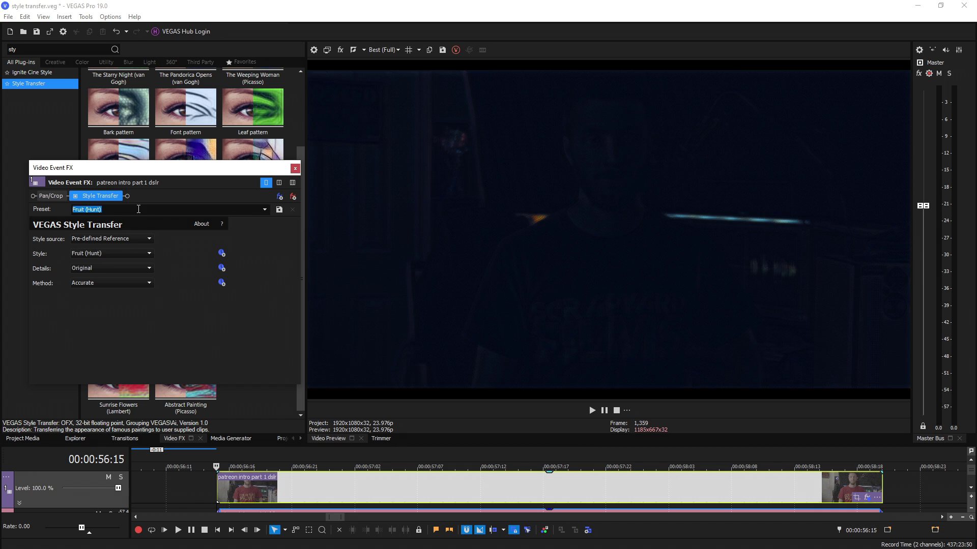
key("Down")
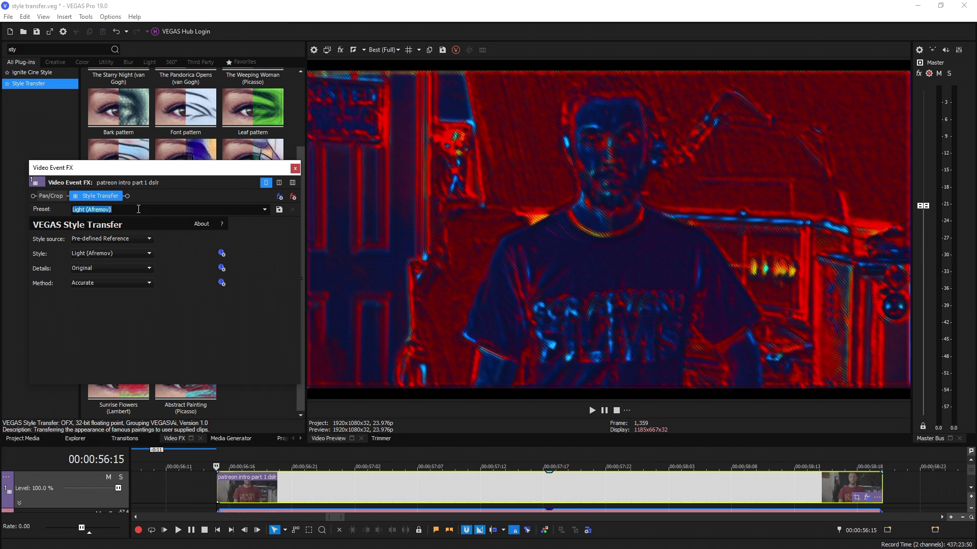
key("Down")
key("Down")
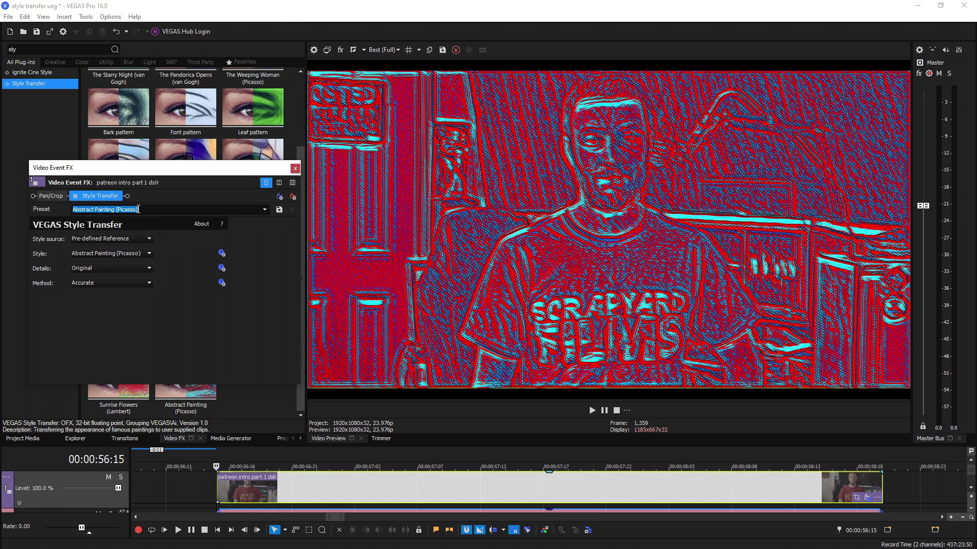
key("Down")
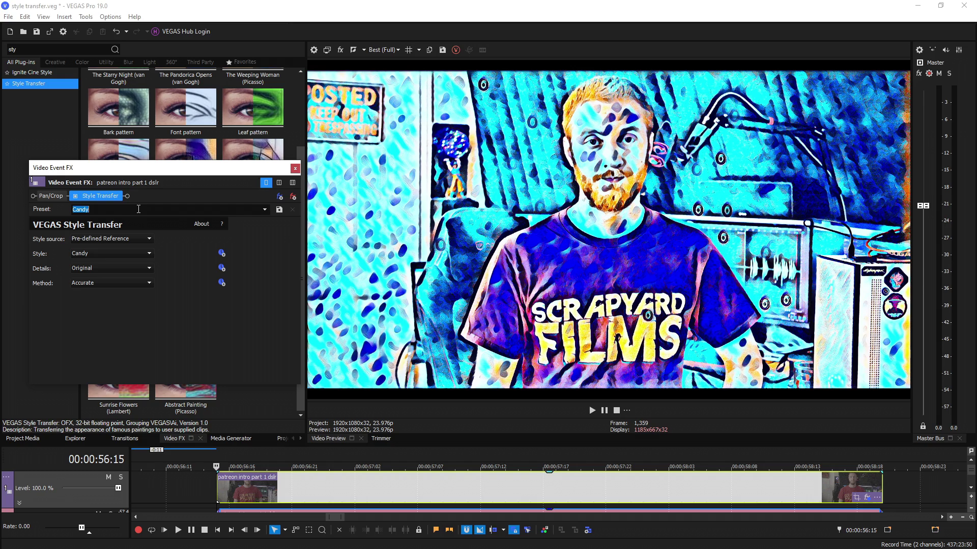
key("Down")
key("Down")
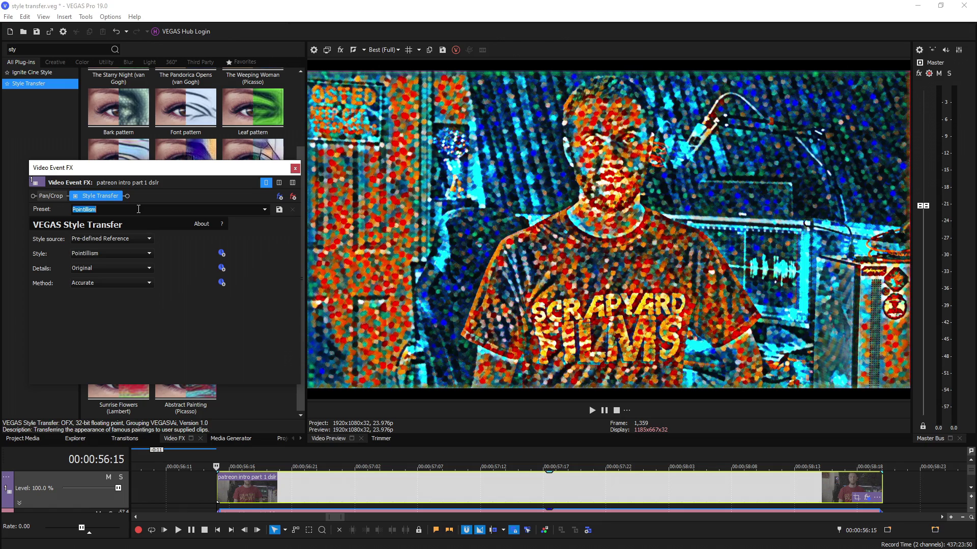
key("Down")
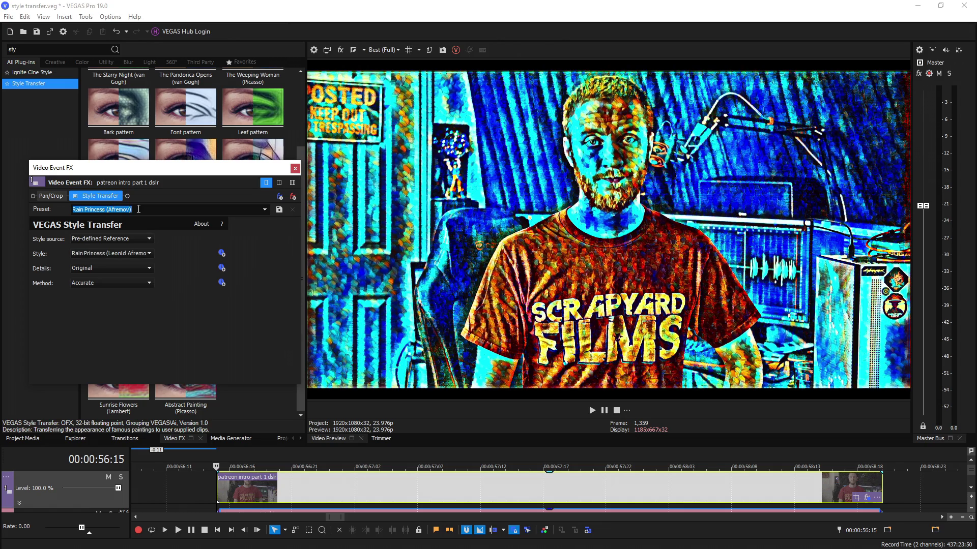
key("Down")
key("Down")
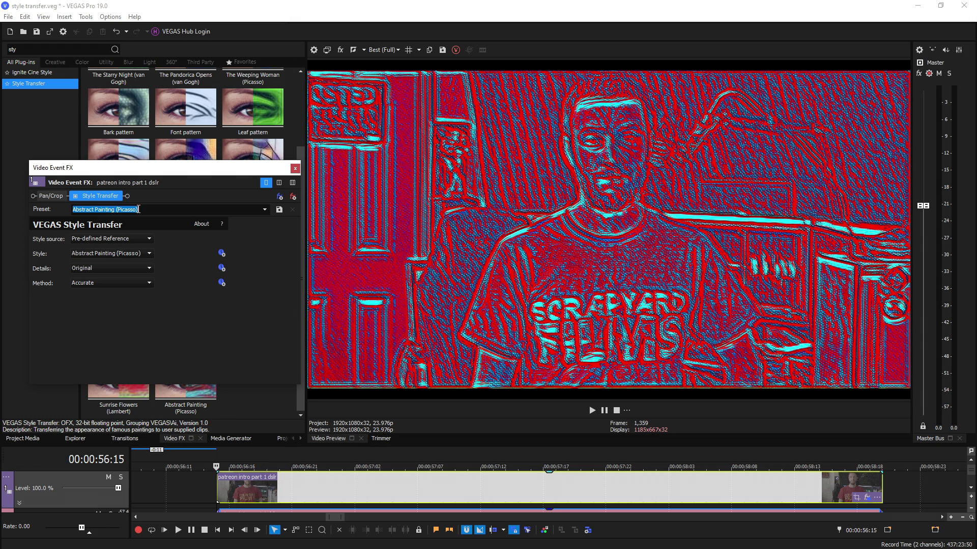
key("Down")
key("Down")
key("Down")
key("Down")
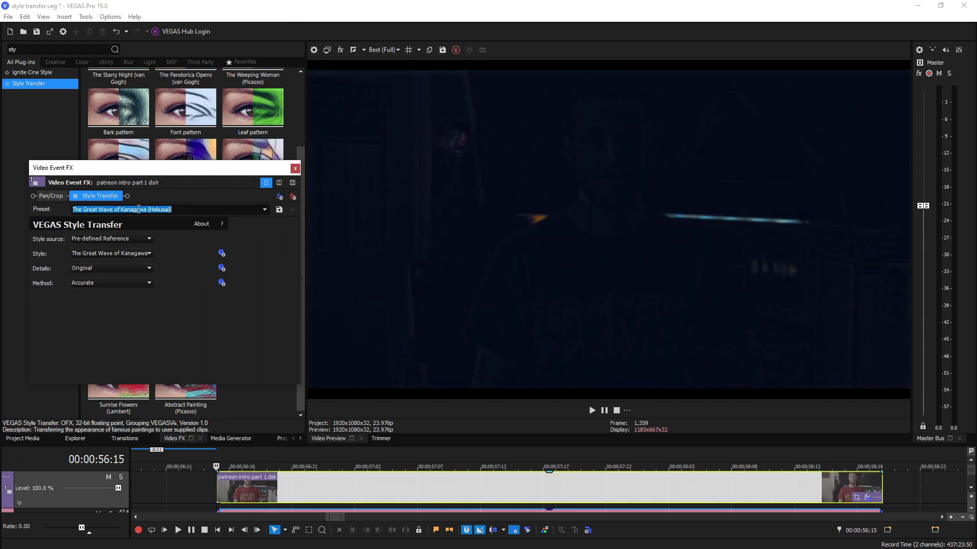
key("Up")
key("Up")
key("Up")
key("Up")
key("Up")
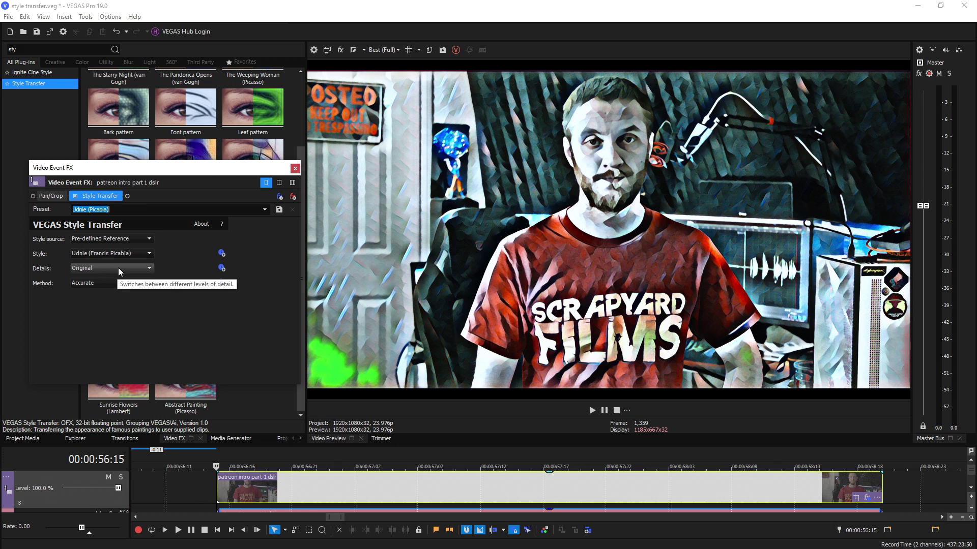
left_click(118, 267)
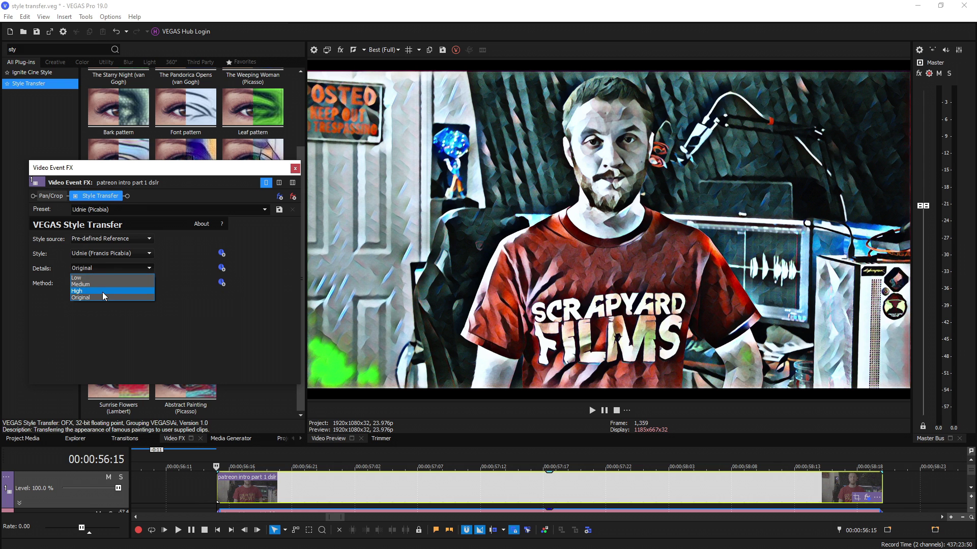
Compare the High, Medium and Low detail levels, then return Details to Original
left_click(102, 291)
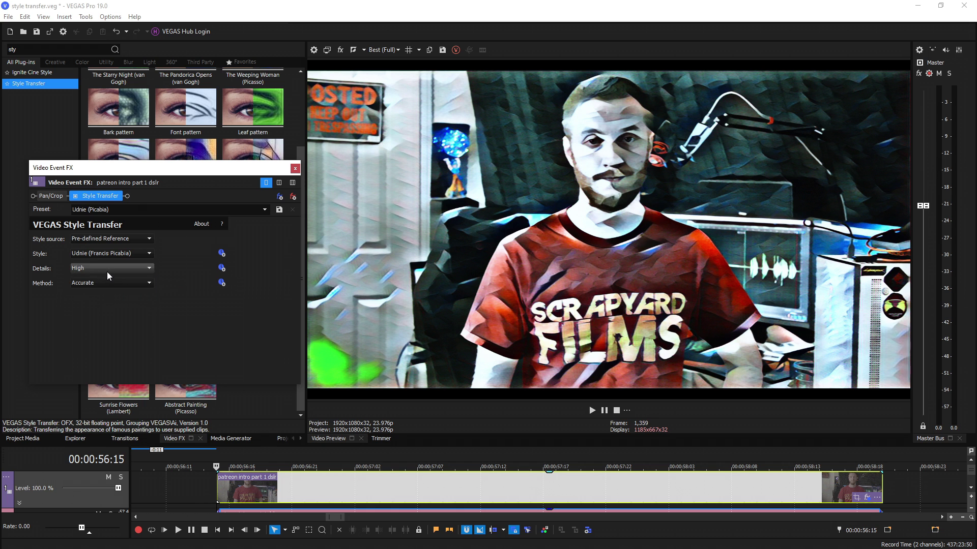
left_click(107, 271)
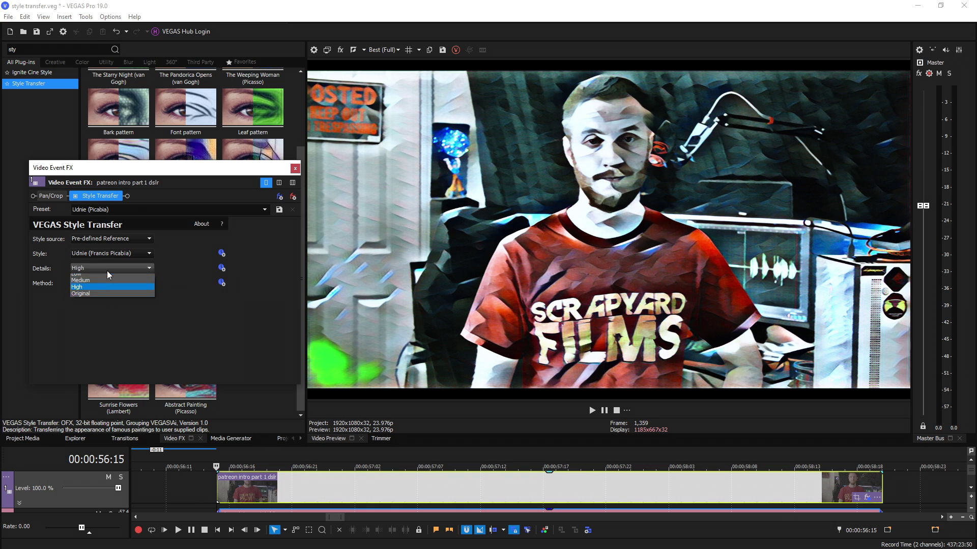
left_click(100, 283)
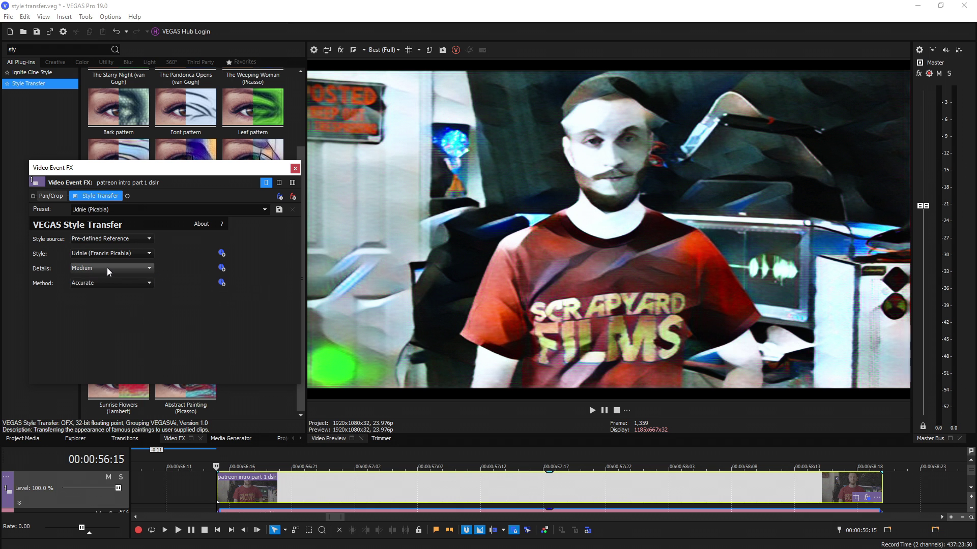
left_click(107, 267)
left_click(102, 278)
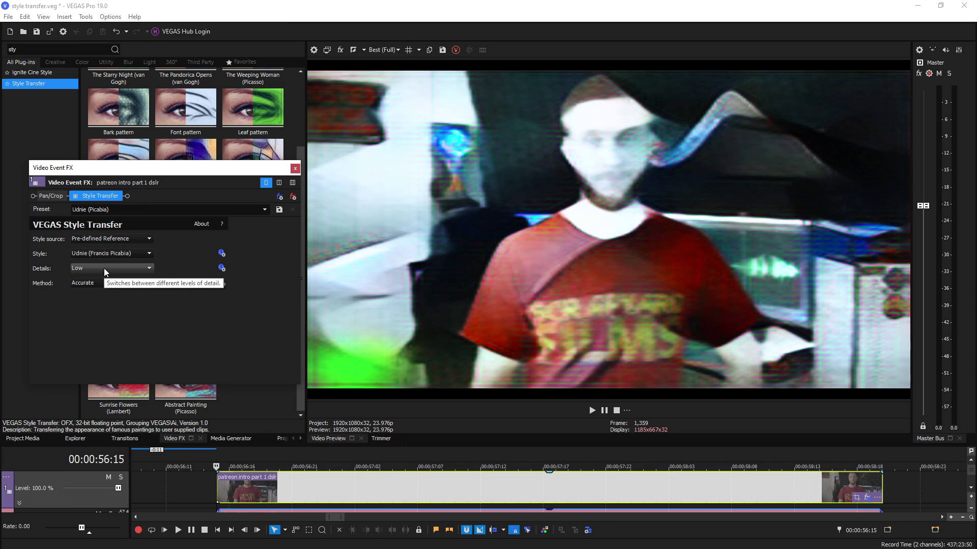
left_click(103, 268)
left_click(96, 295)
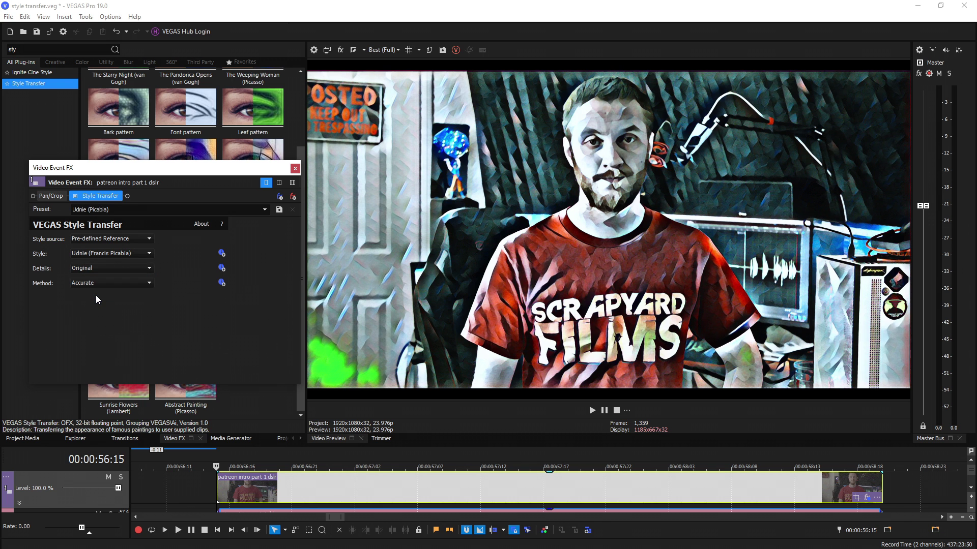
Try the Pointillism and Mosaic style presets and set Details to Low
left_click(127, 208)
scroll(127, 208, "down", 2)
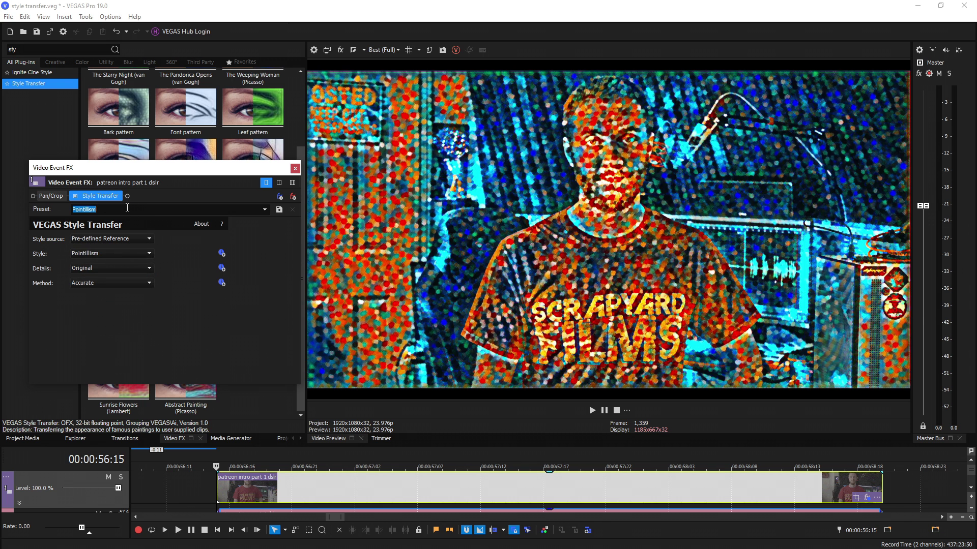
scroll(127, 208, "up", 1)
left_click(111, 268)
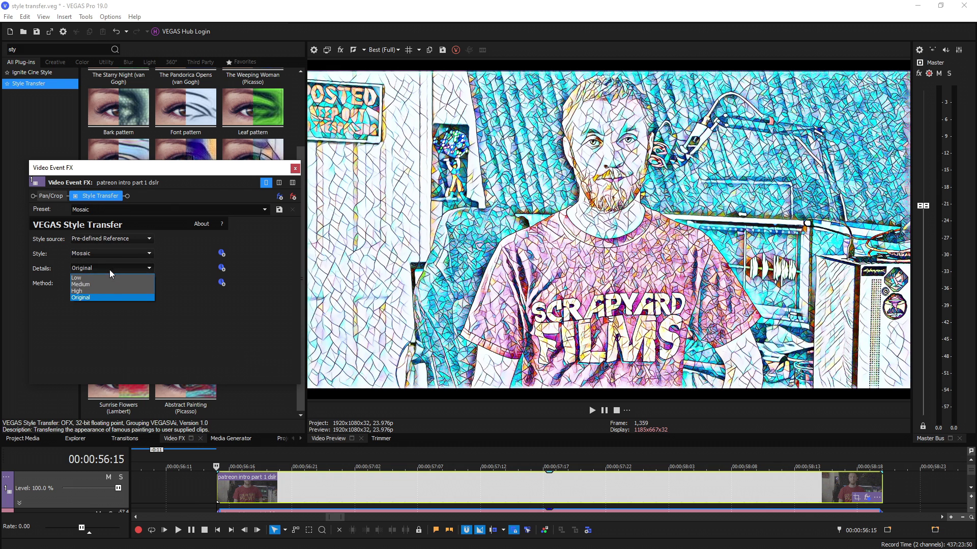
left_click(103, 275)
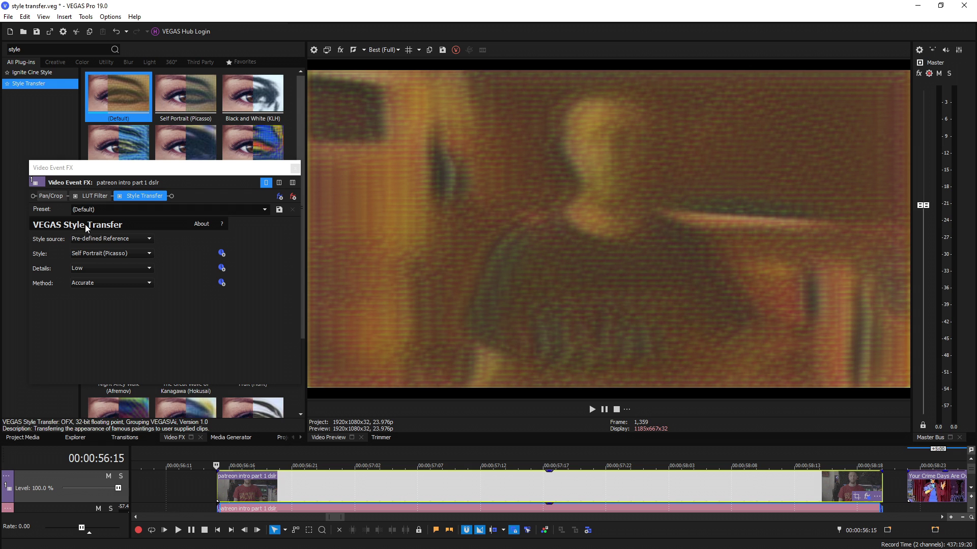
left_click(133, 239)
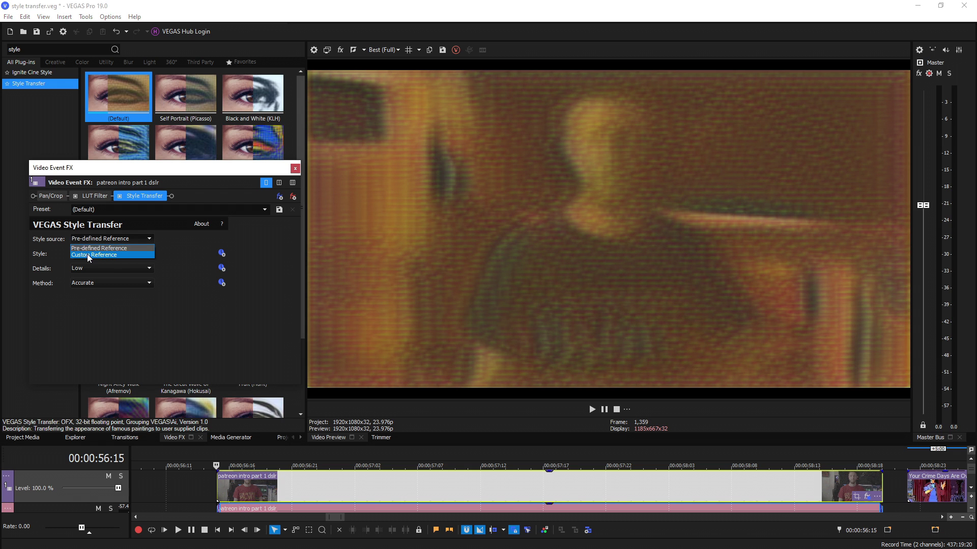
Use Custom Reference with the captured cartoon image as the style source, at detail level 2
left_click(89, 256)
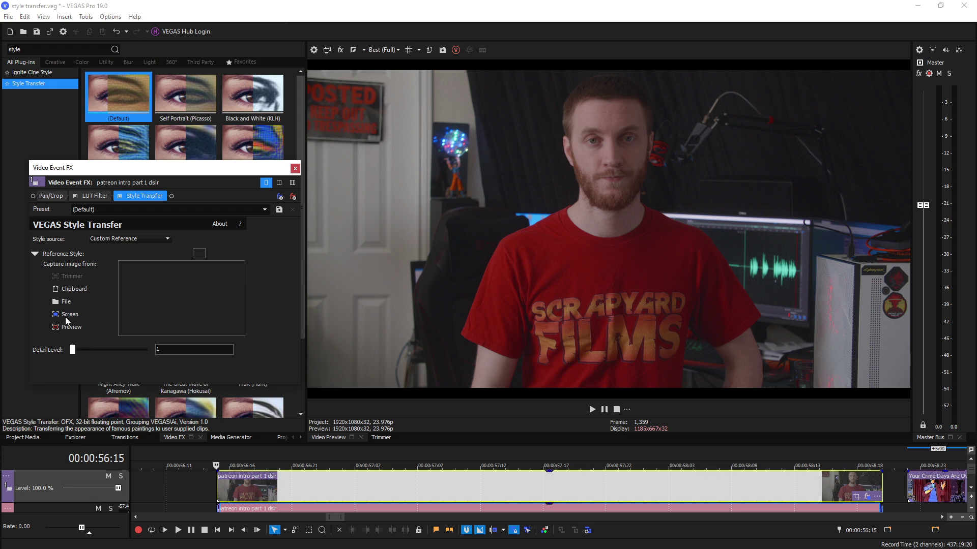
left_click(66, 303)
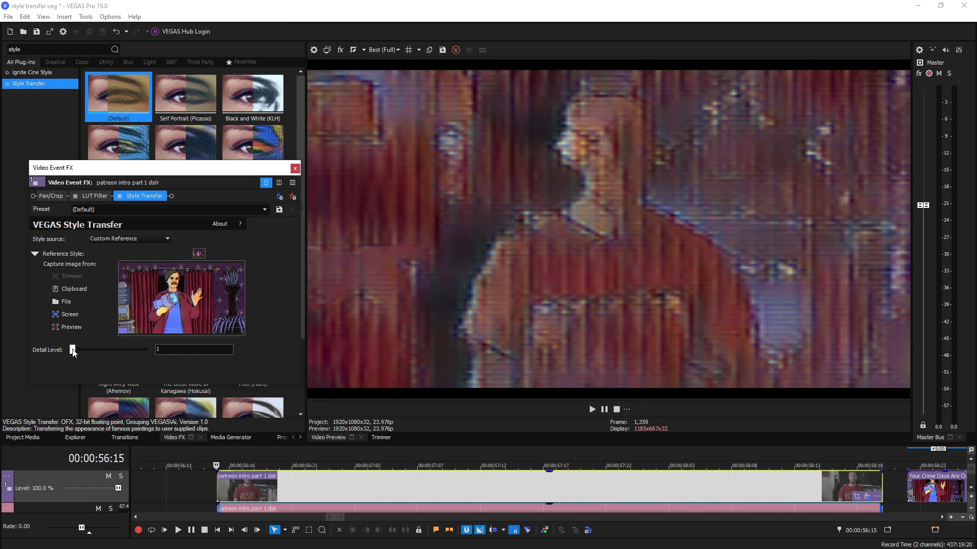
left_click_drag(72, 351, 92, 354)
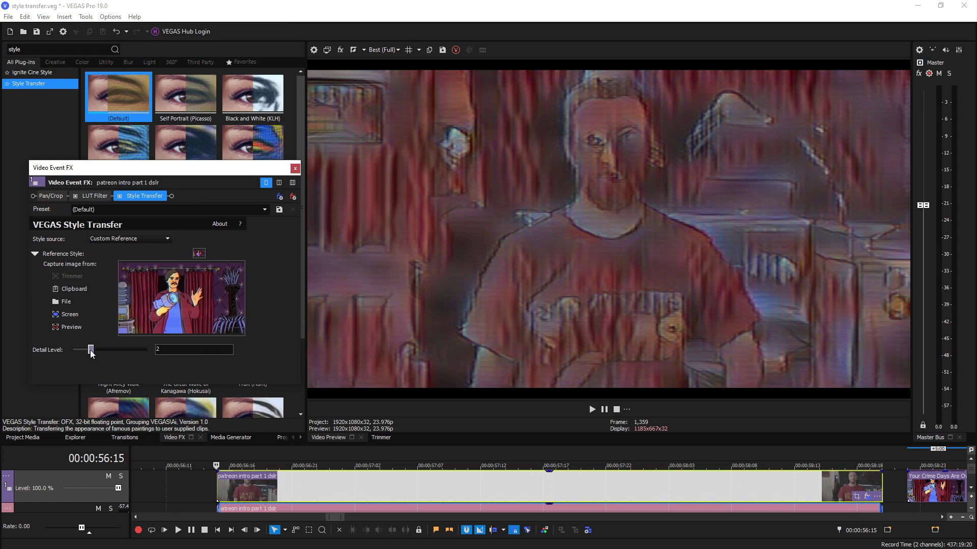
Raise the custom style's Detail Level to 5 and show a split original-versus-styled preview
left_click_drag(91, 351, 111, 351)
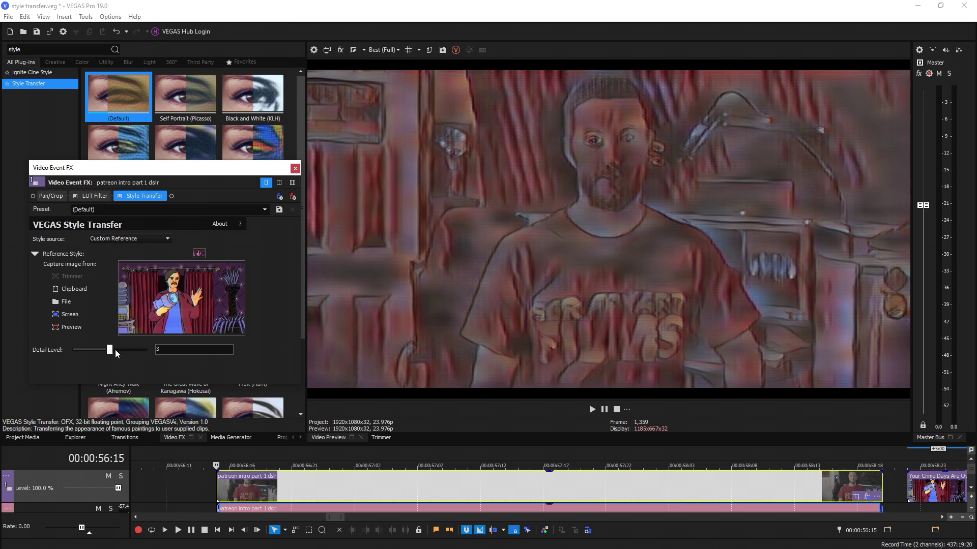
left_click_drag(110, 351, 147, 350)
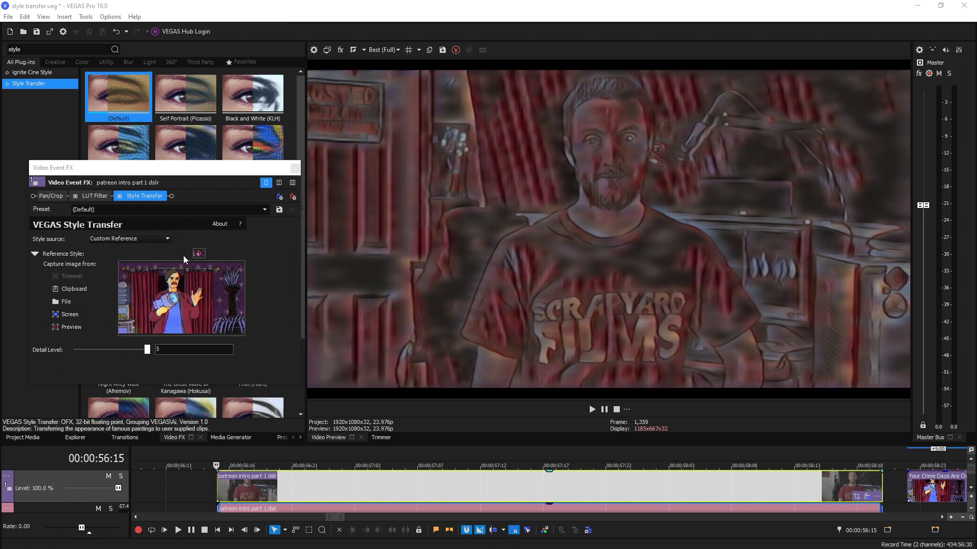
left_click(354, 50)
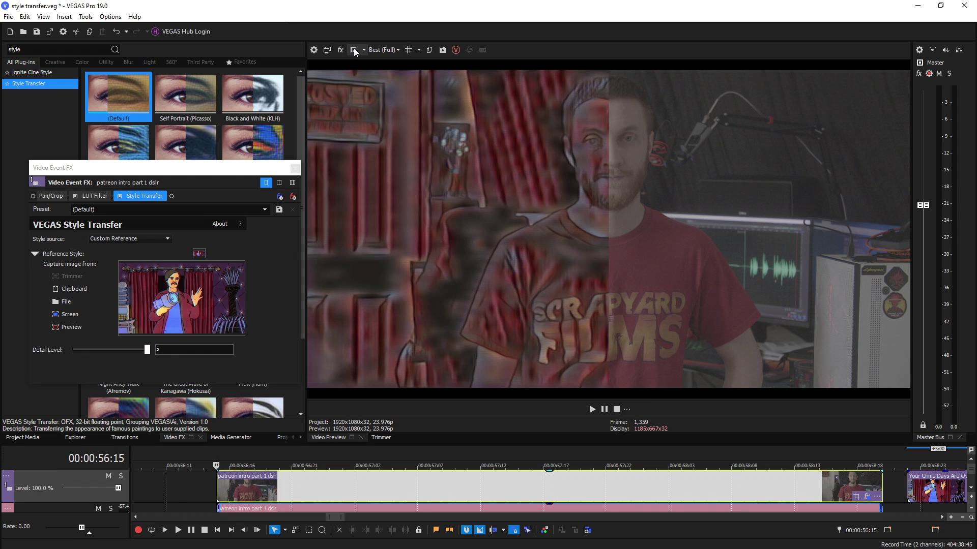
left_click(354, 51)
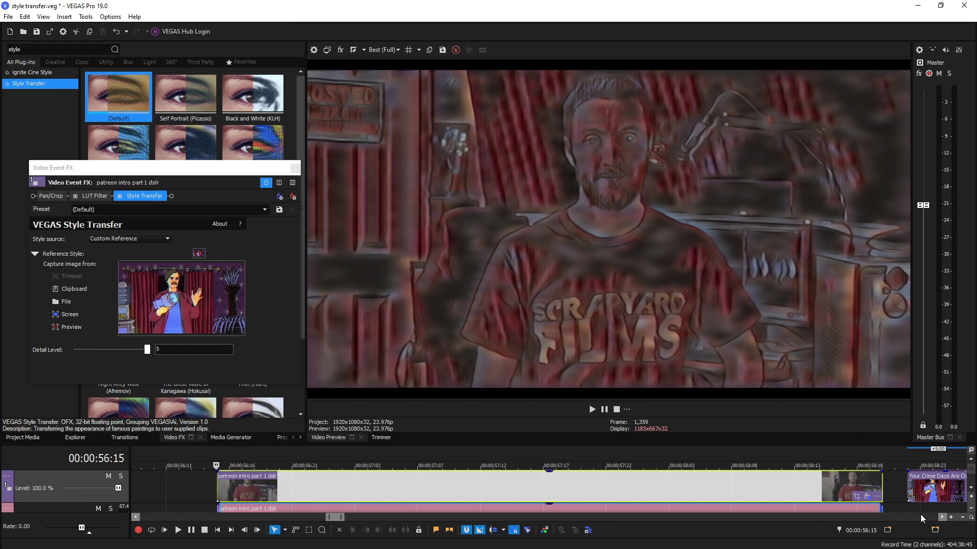
left_click(904, 490)
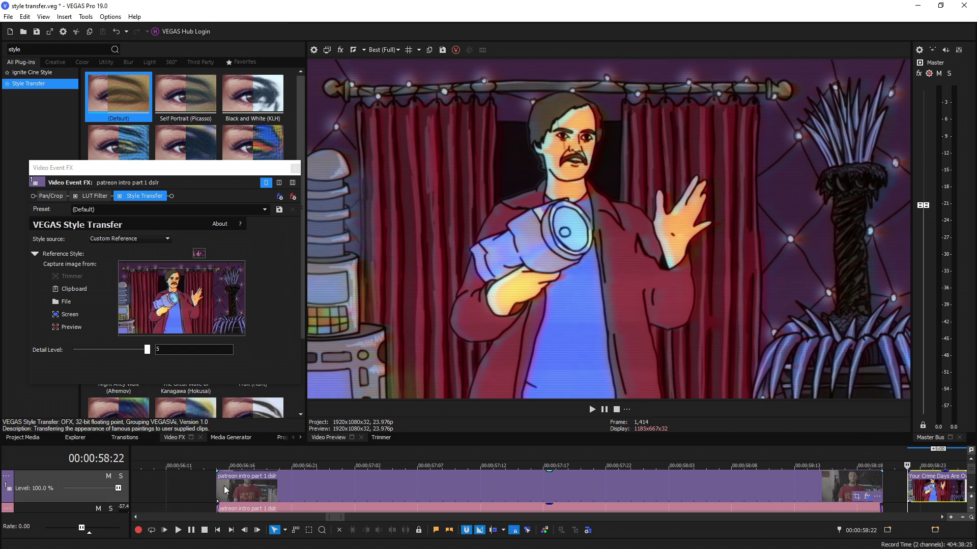
left_click(217, 490)
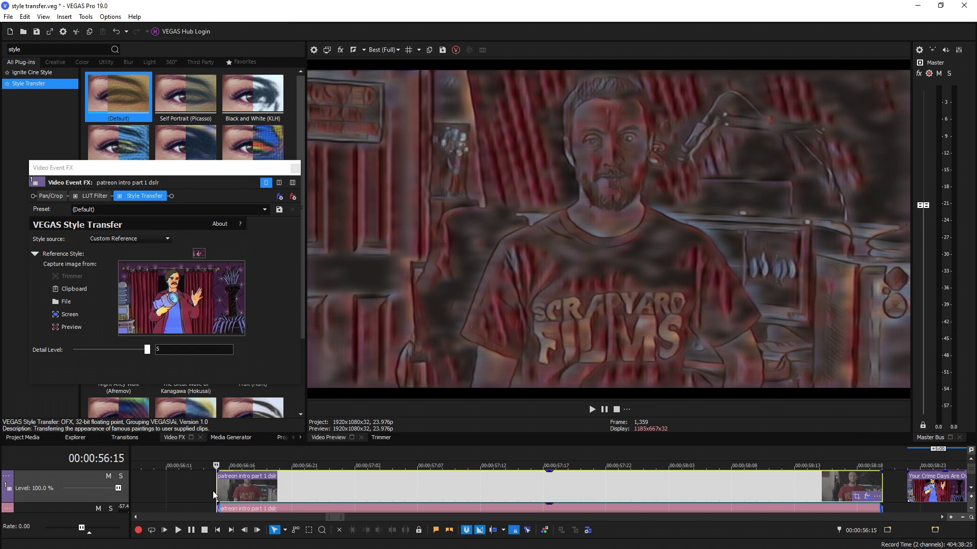